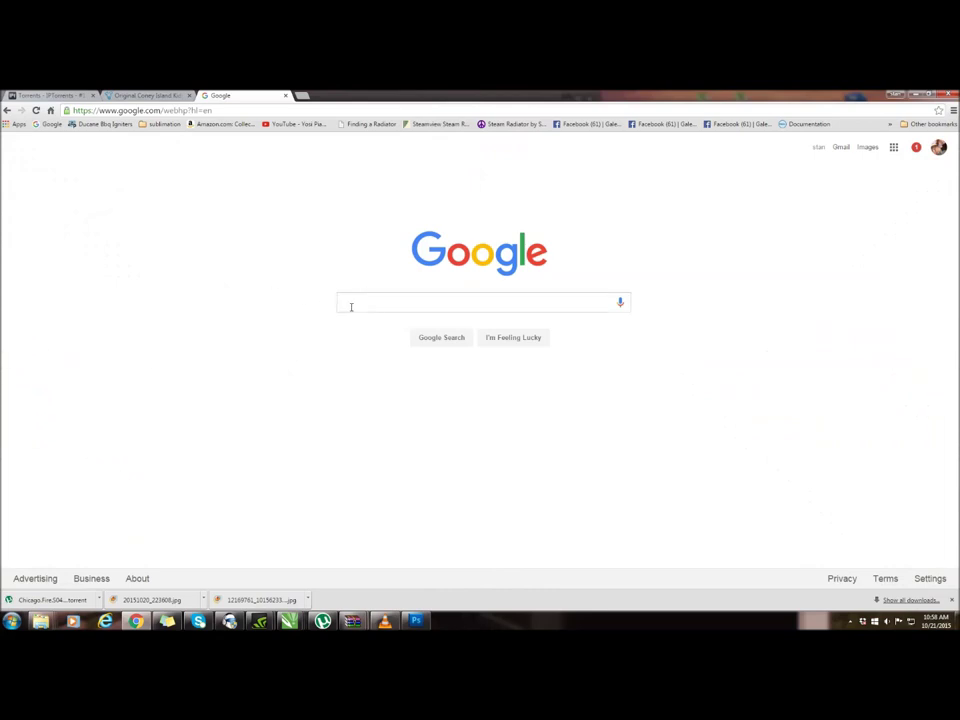
Search Google for 'Disney'.
{"action": "left_click", "coordinate": [363, 298]}
{"action": "type", "text": "D"}
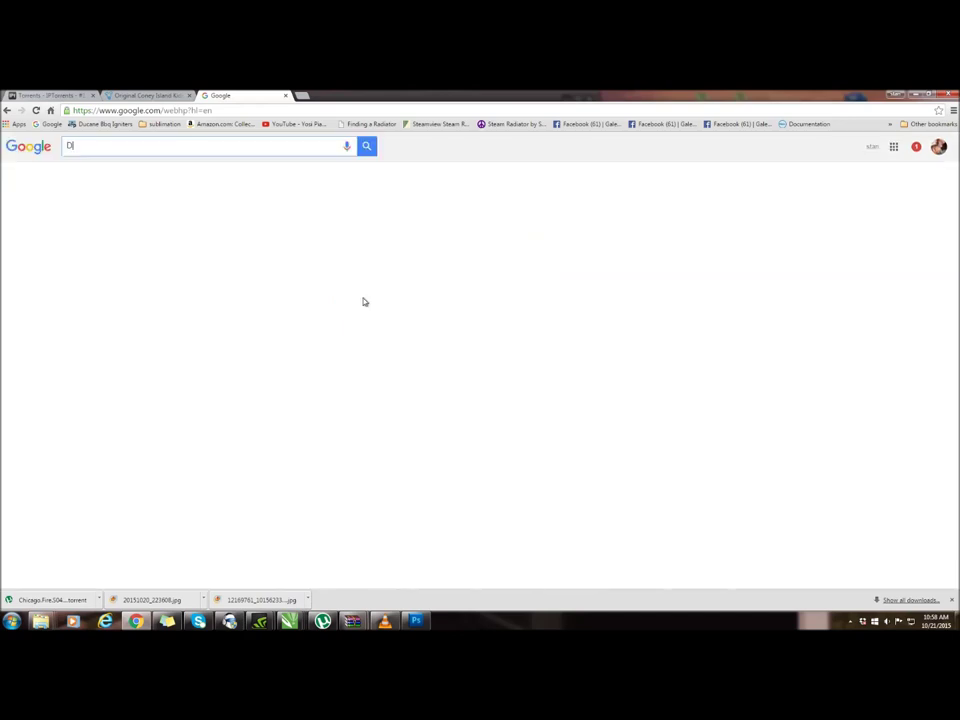
{"action": "type", "text": "isn"}
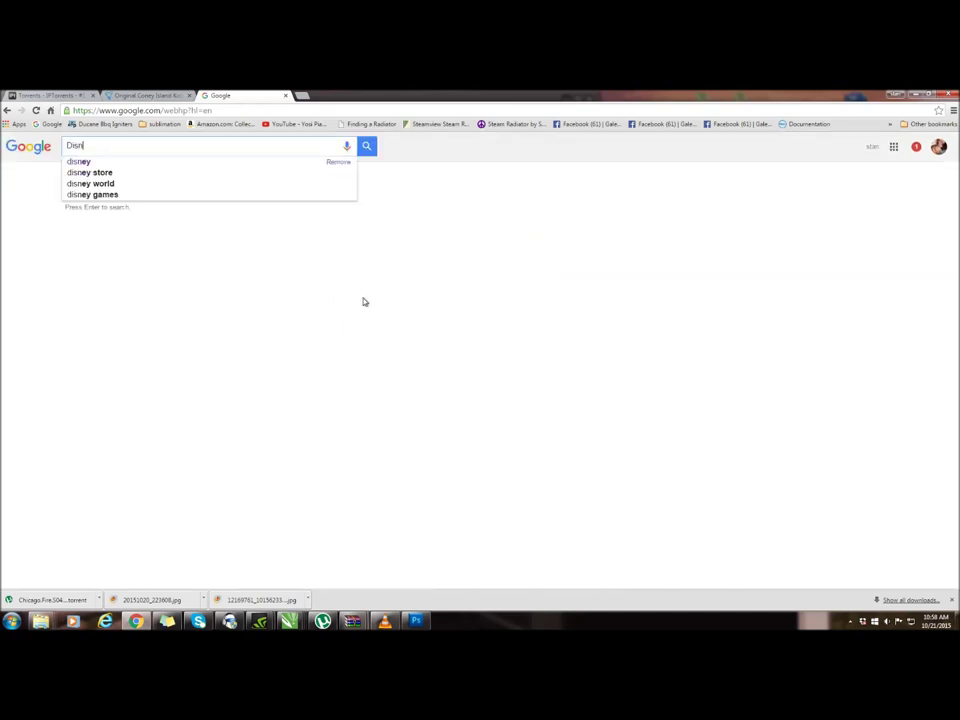
{"action": "type", "text": "ey"}
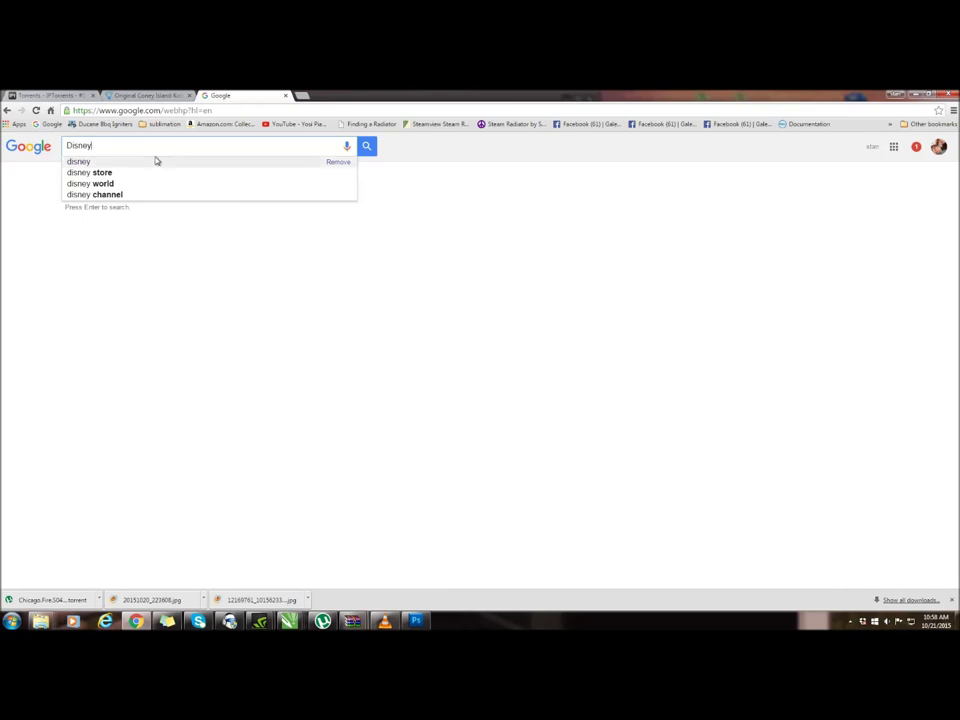
{"action": "left_click", "coordinate": [366, 146]}
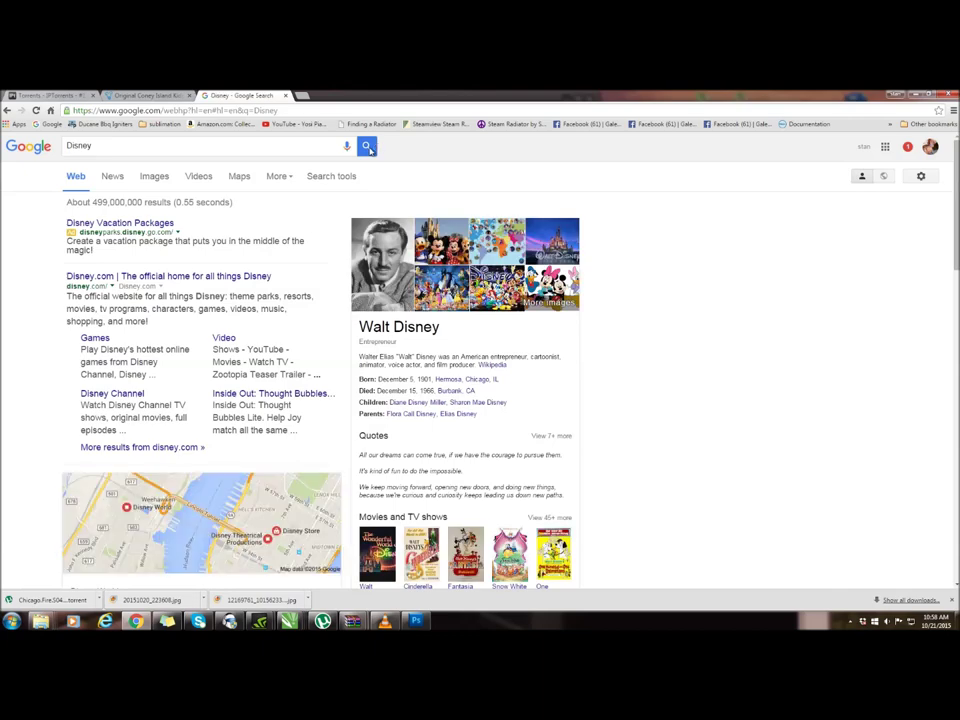
Switch the Disney search to the Images tab.
{"action": "left_click", "coordinate": [154, 178]}
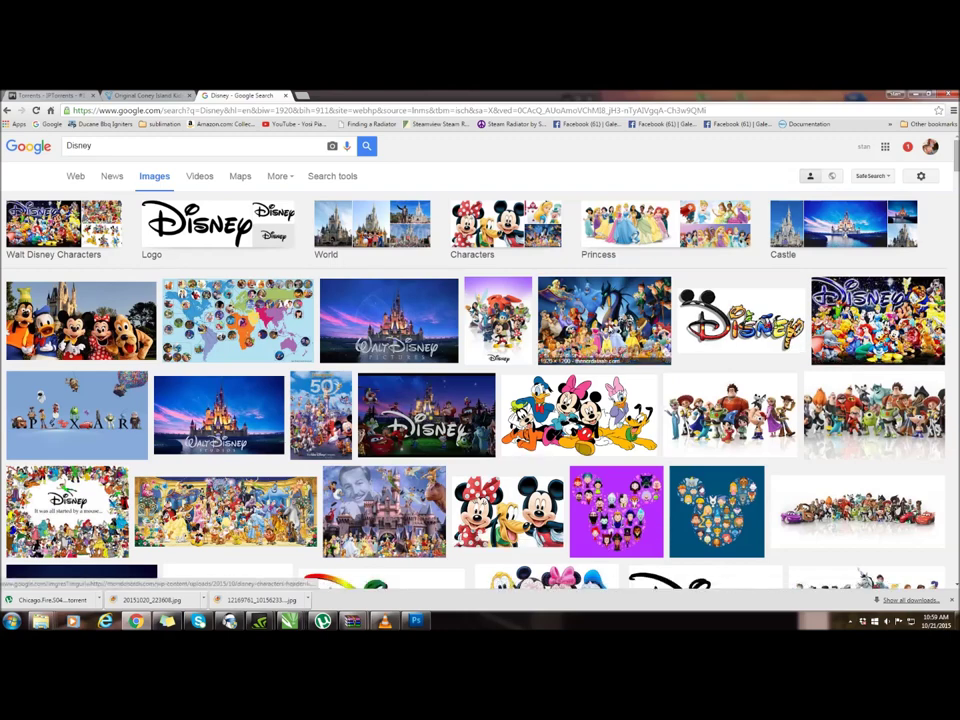
Preview the starry Disney character collage and open its related images.
{"action": "left_click", "coordinate": [605, 322]}
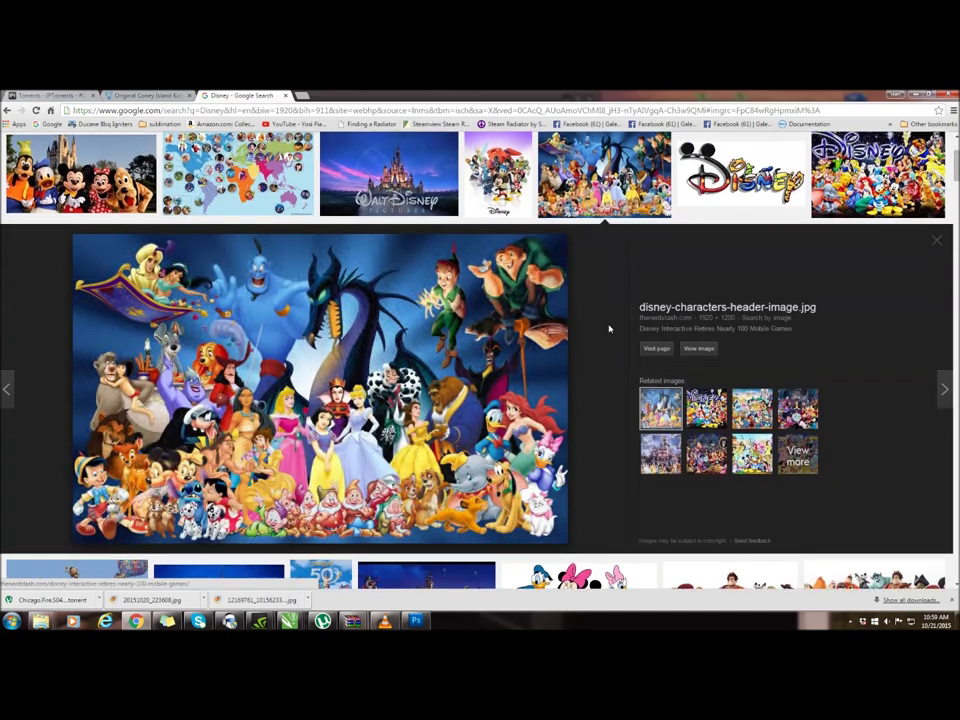
{"action": "left_click", "coordinate": [870, 180]}
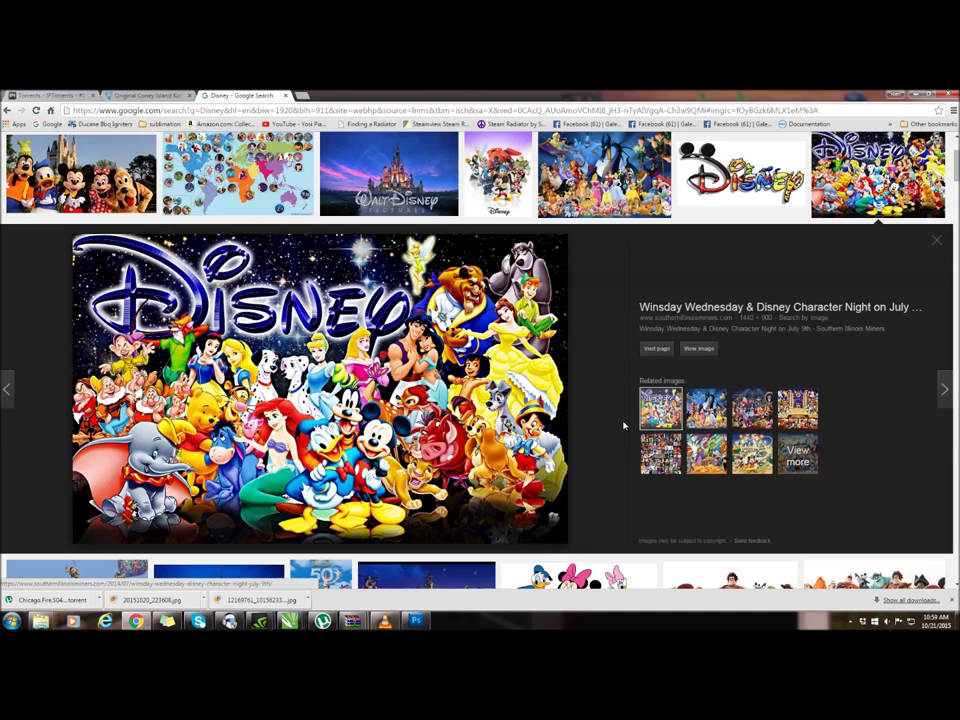
{"action": "left_click", "coordinate": [806, 462]}
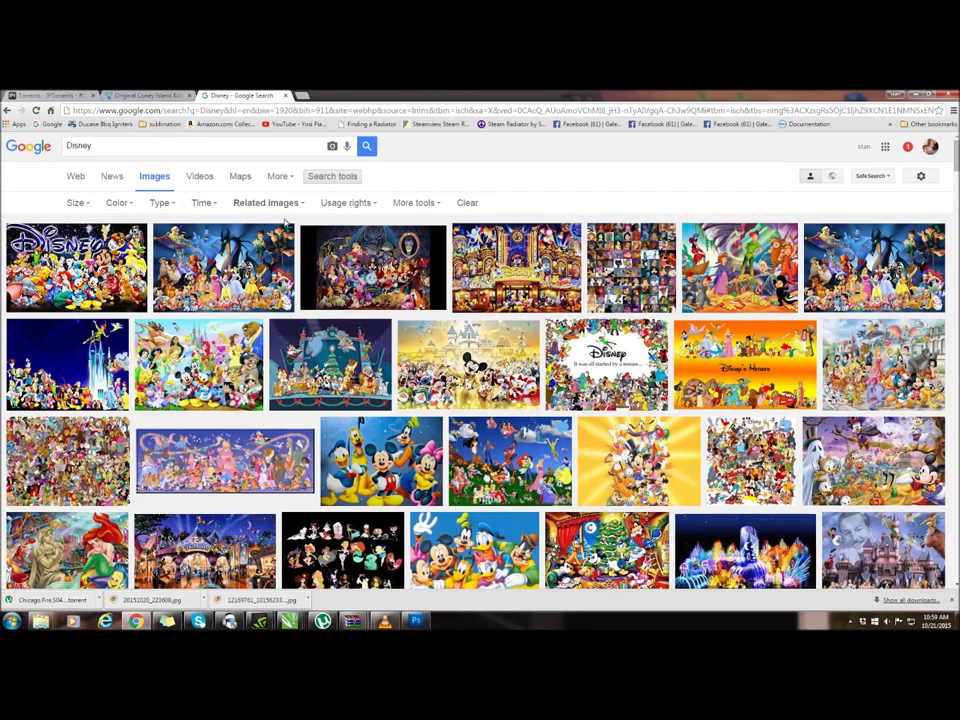
Filter Disney images by usage rights to 'Labeled for reuse with modification' and rerun the search.
{"action": "left_click", "coordinate": [375, 204]}
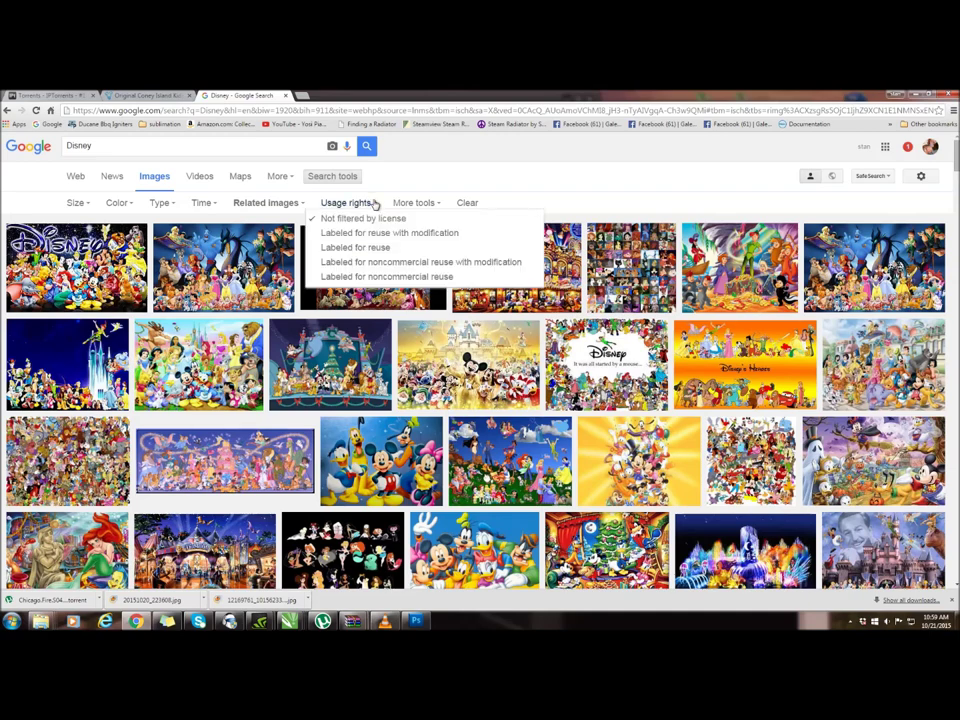
{"action": "left_click", "coordinate": [424, 238]}
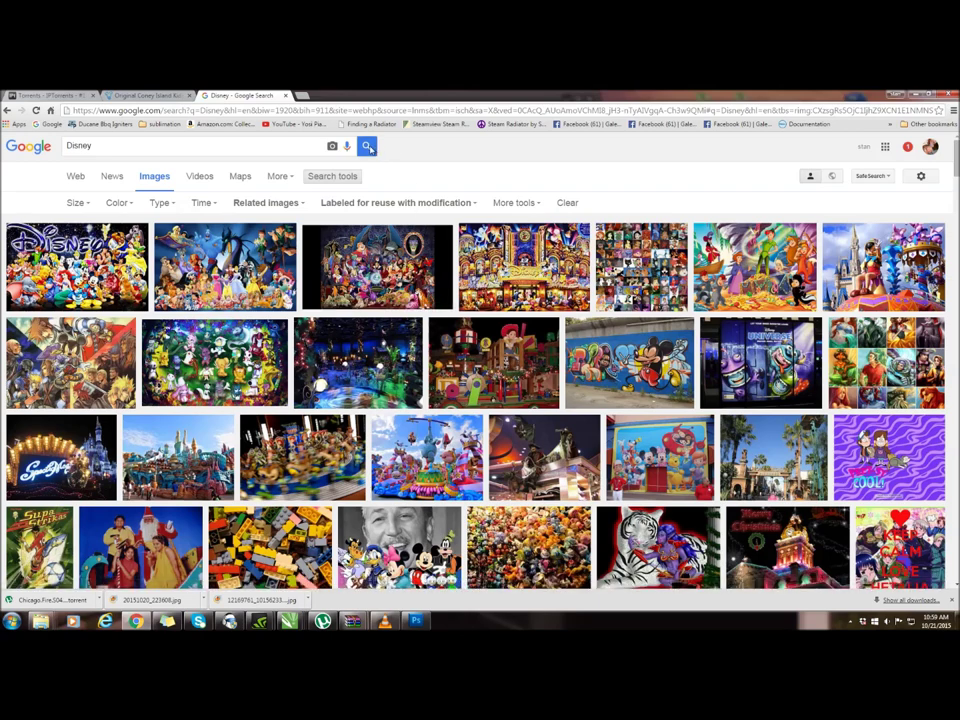
{"action": "left_click", "coordinate": [368, 147]}
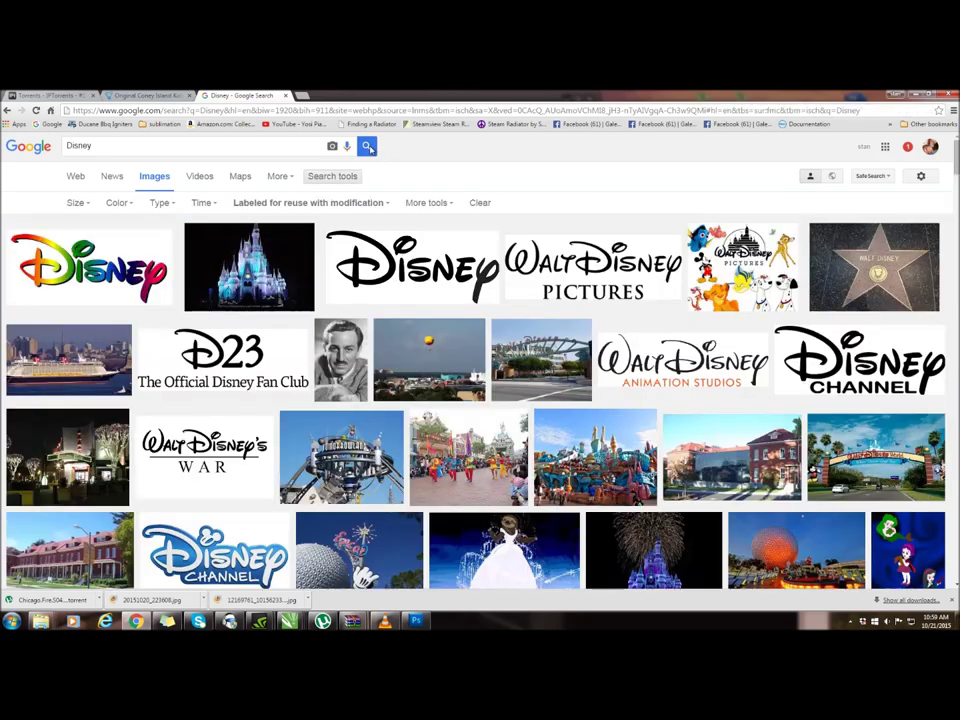
{"action": "scroll", "coordinate": [415, 268], "scroll_direction": "down", "scroll_amount": 1}
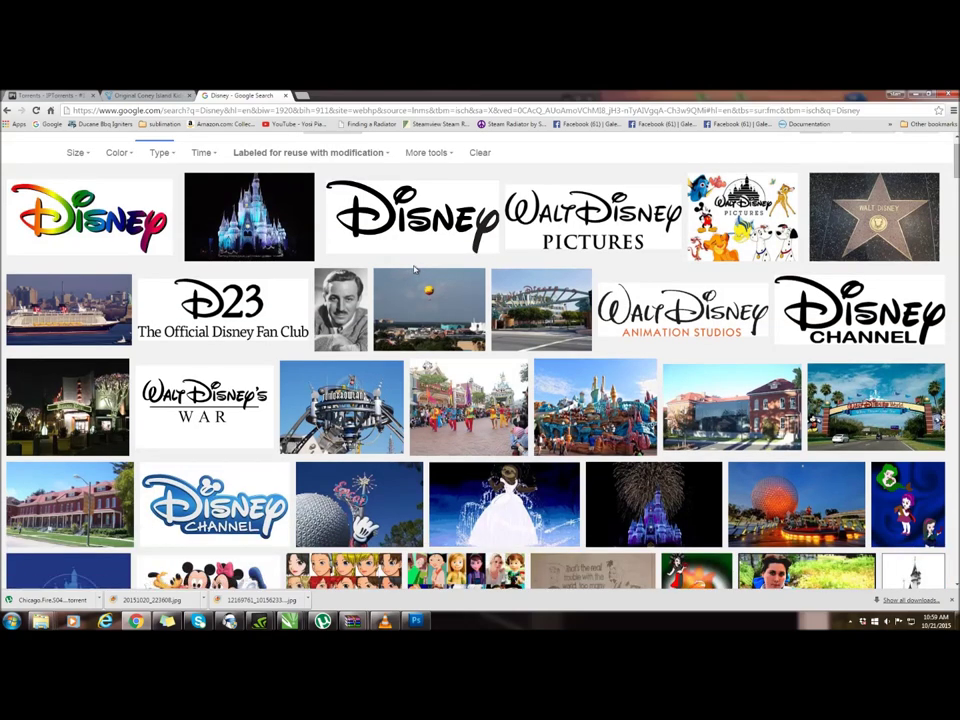
{"action": "scroll", "coordinate": [415, 268], "scroll_direction": "up", "scroll_amount": 1}
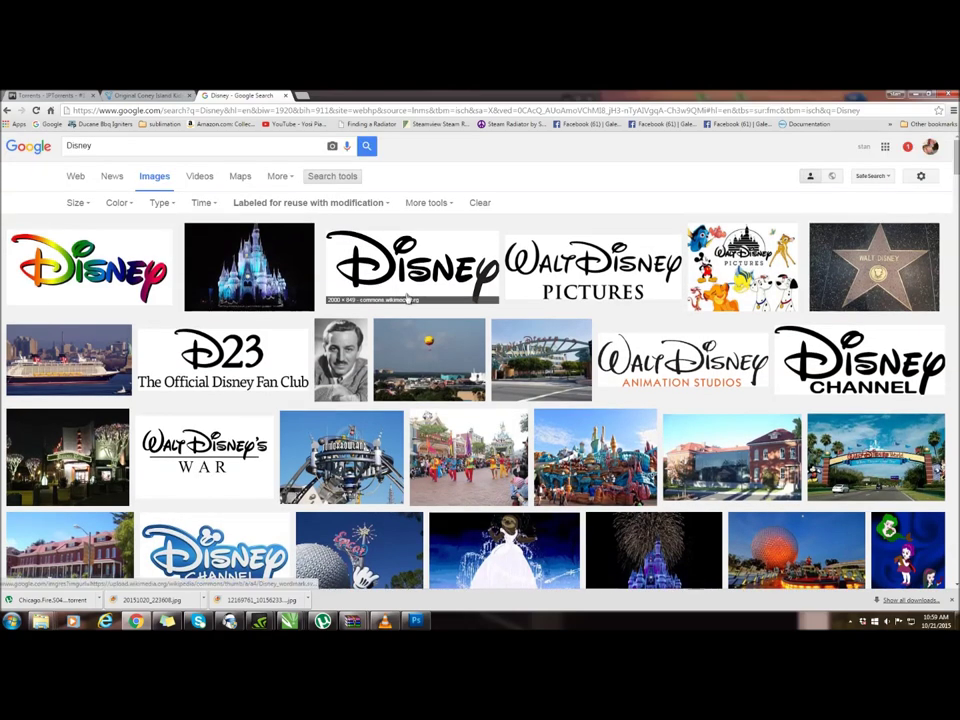
{"action": "scroll", "coordinate": [415, 273], "scroll_direction": "down", "scroll_amount": 5}
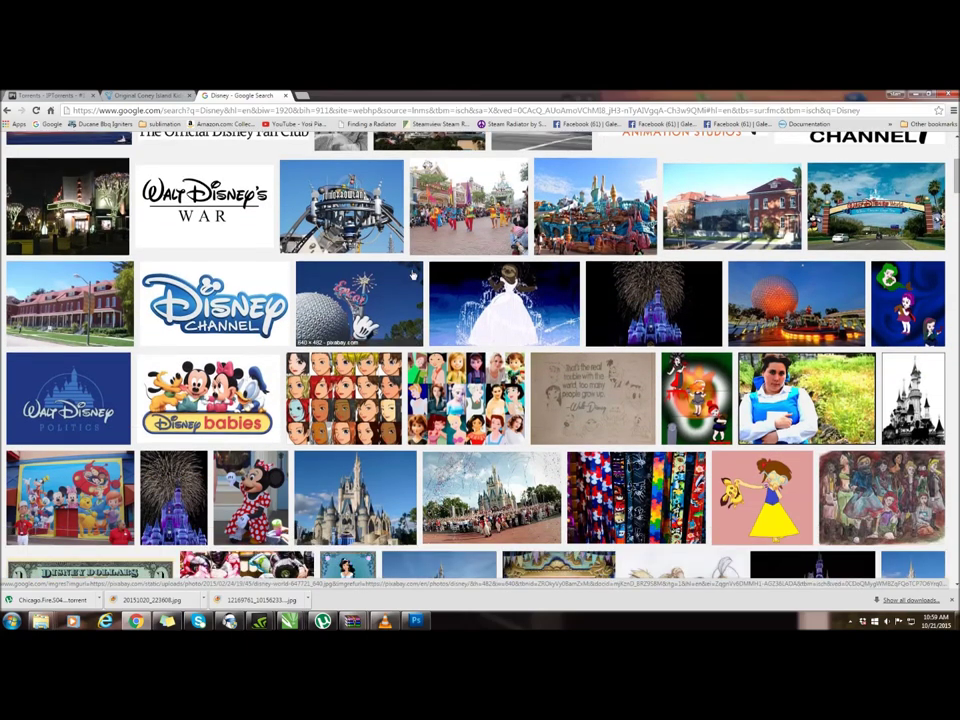
{"action": "scroll", "coordinate": [413, 273], "scroll_direction": "down", "scroll_amount": 6}
{"action": "scroll", "coordinate": [413, 273], "scroll_direction": "down", "scroll_amount": 10}
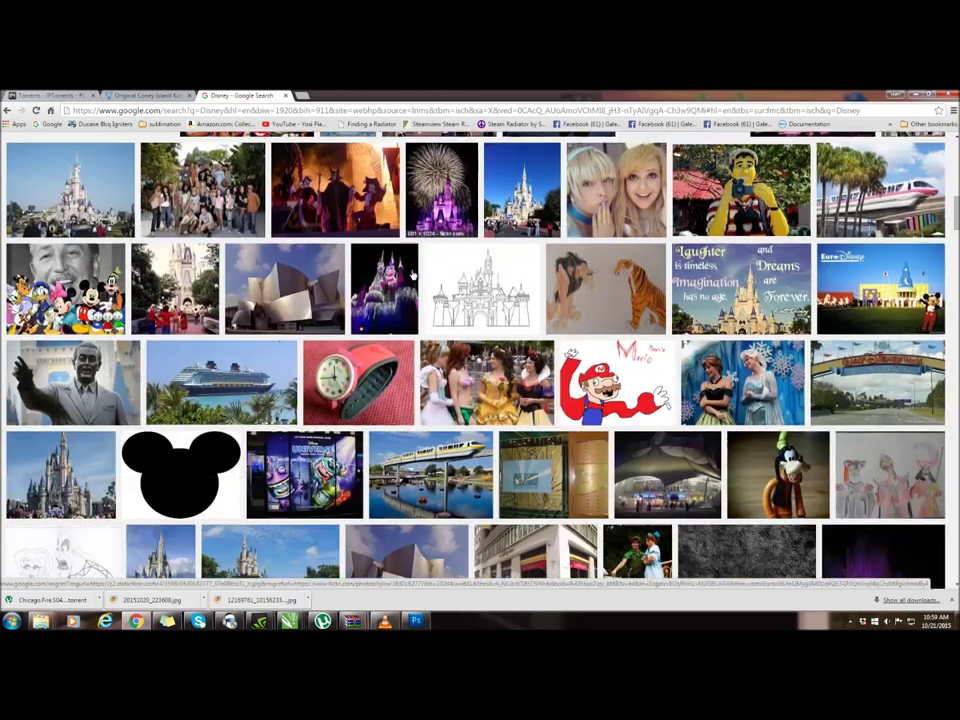
{"action": "scroll", "coordinate": [413, 273], "scroll_direction": "down", "scroll_amount": 3}
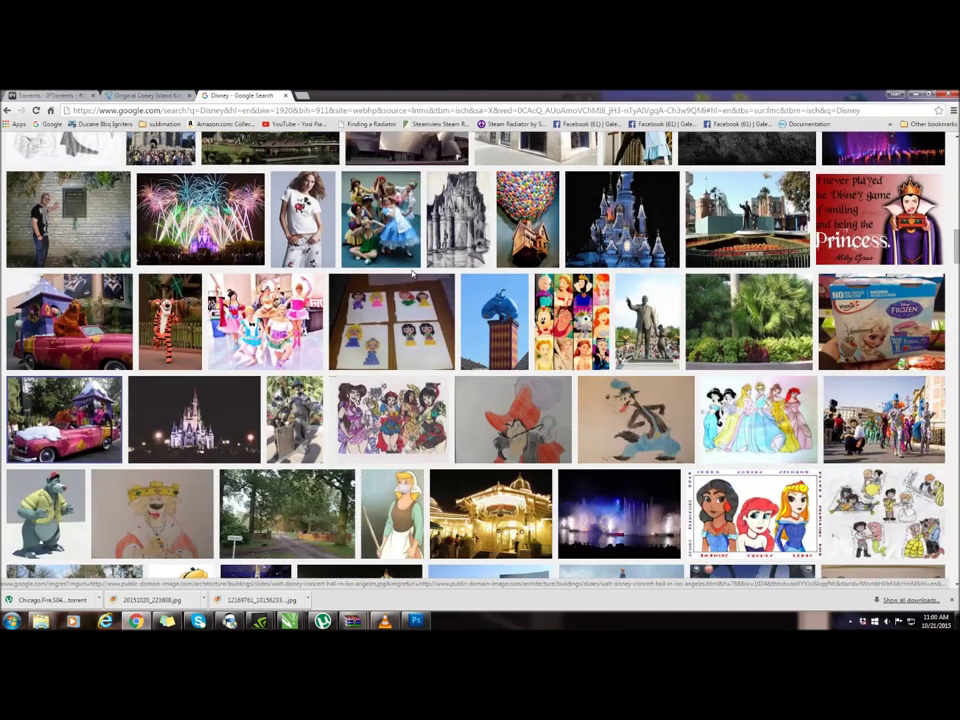
{"action": "scroll", "coordinate": [415, 266], "scroll_direction": "down", "scroll_amount": 4}
{"action": "scroll", "coordinate": [415, 266], "scroll_direction": "up", "scroll_amount": 20}
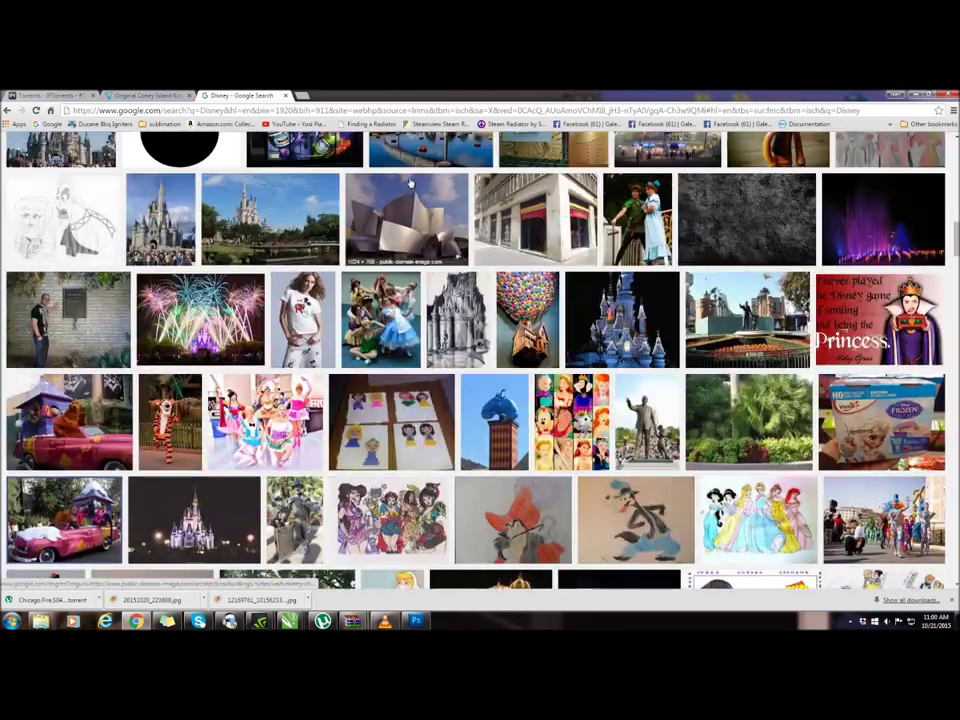
{"action": "scroll", "coordinate": [415, 230], "scroll_direction": "up", "scroll_amount": 10}
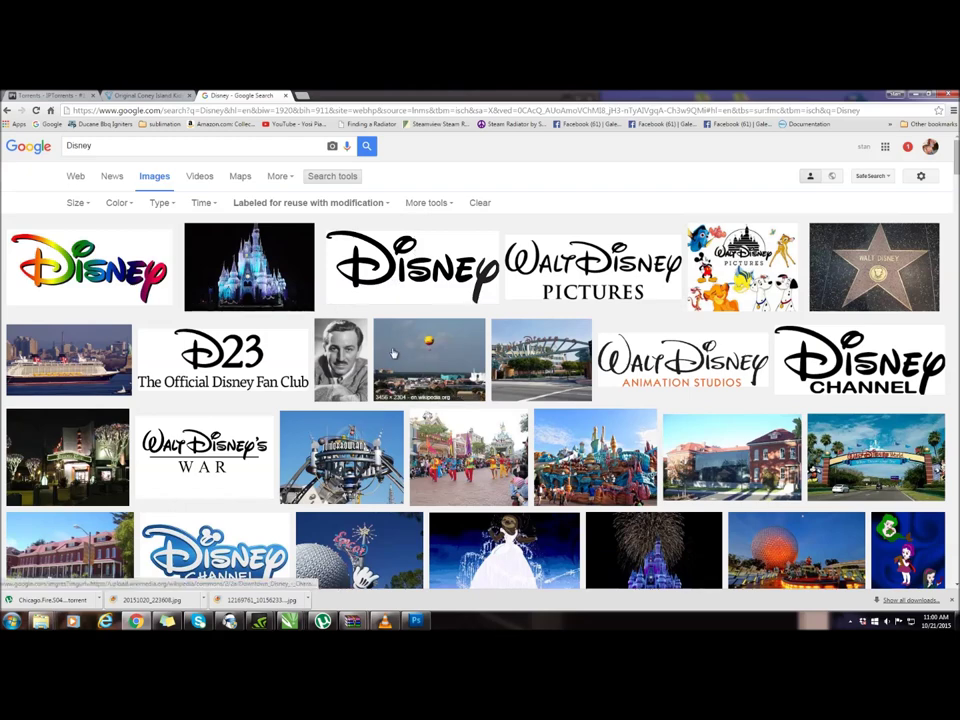
{"action": "scroll", "coordinate": [546, 396], "scroll_direction": "down", "scroll_amount": 1}
{"action": "scroll", "coordinate": [548, 420], "scroll_direction": "down", "scroll_amount": 1}
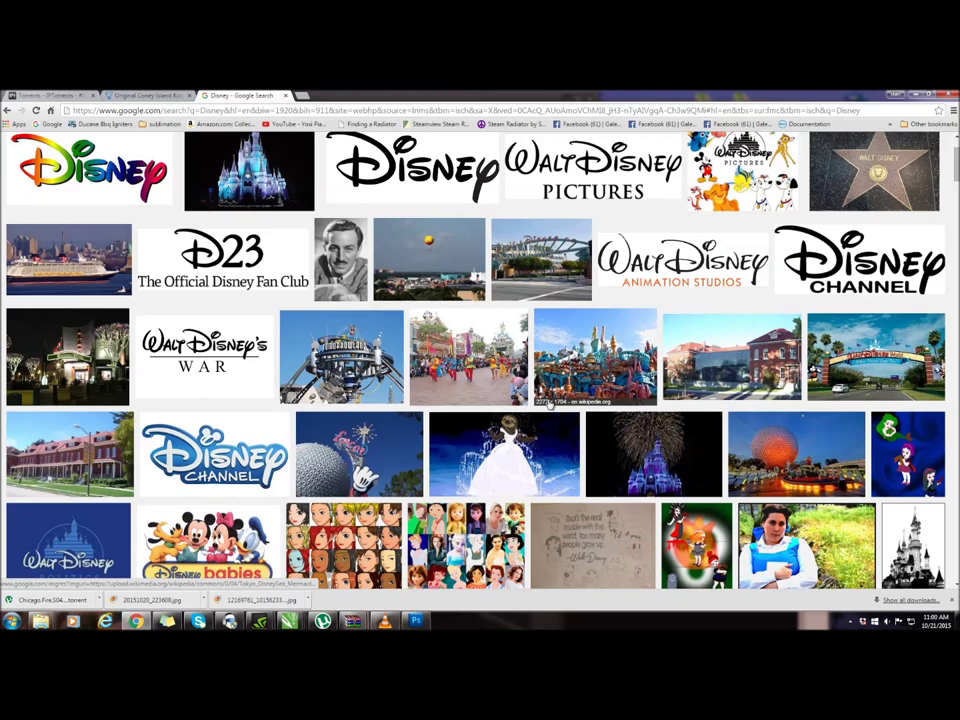
{"action": "scroll", "coordinate": [548, 400], "scroll_direction": "down", "scroll_amount": 2}
{"action": "scroll", "coordinate": [549, 392], "scroll_direction": "down", "scroll_amount": 1}
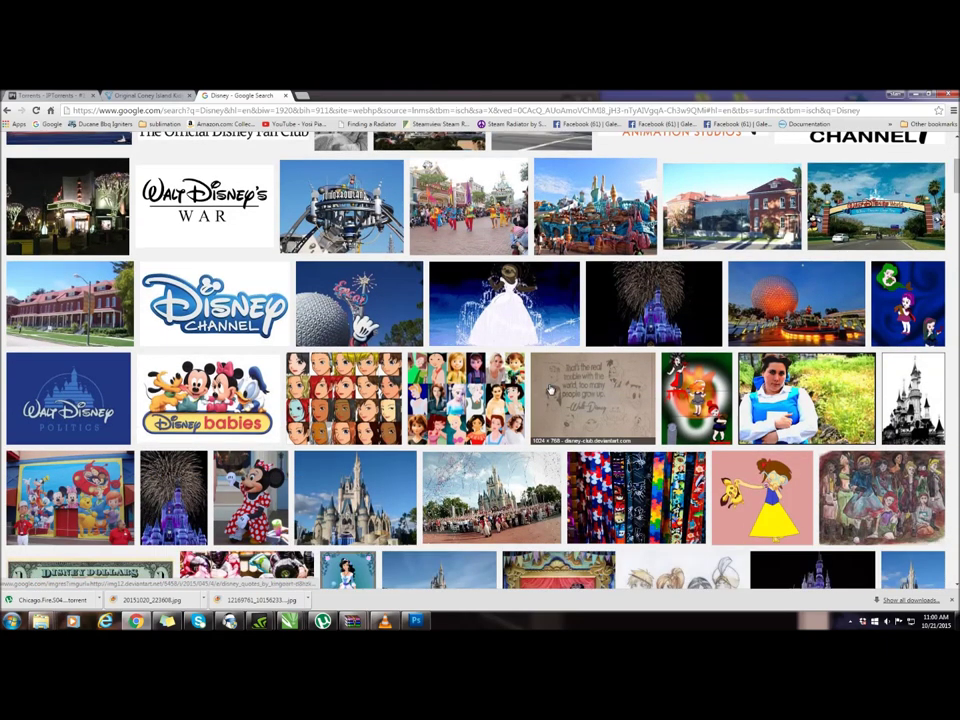
{"action": "scroll", "coordinate": [549, 390], "scroll_direction": "down", "scroll_amount": 2}
{"action": "scroll", "coordinate": [549, 389], "scroll_direction": "down", "scroll_amount": 1}
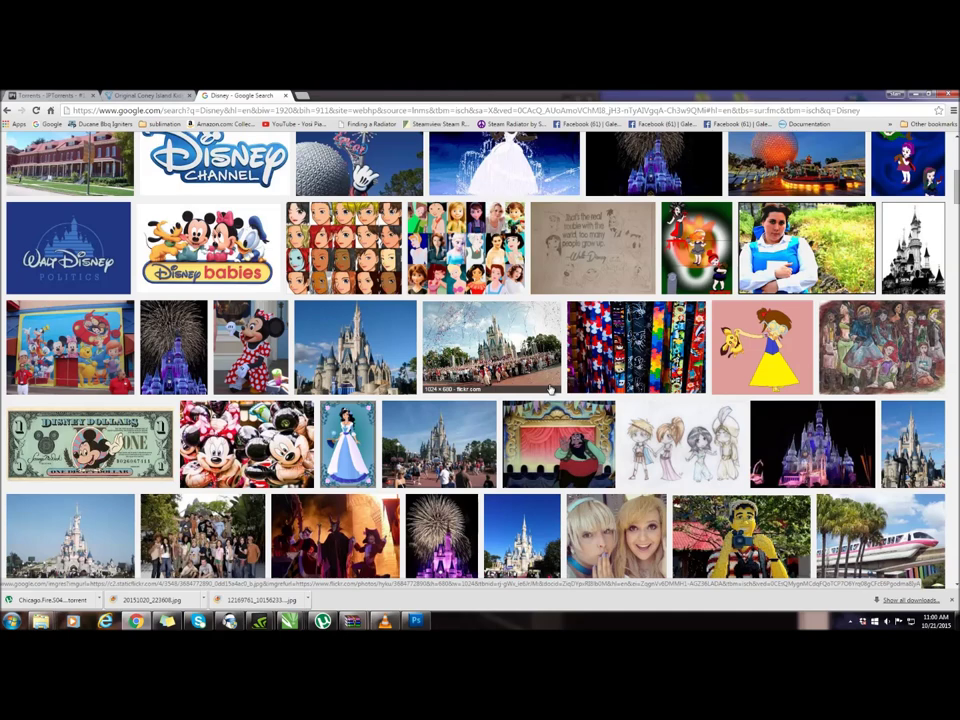
{"action": "scroll", "coordinate": [549, 389], "scroll_direction": "up", "scroll_amount": 8}
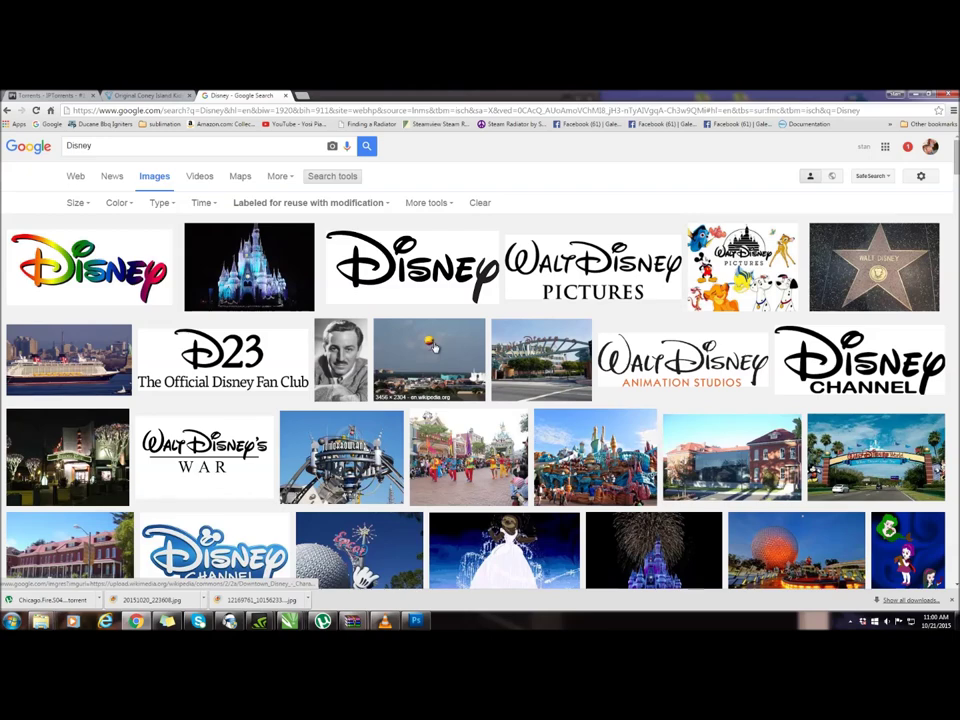
{"action": "scroll", "coordinate": [433, 347], "scroll_direction": "down", "scroll_amount": 2}
{"action": "scroll", "coordinate": [433, 350], "scroll_direction": "down", "scroll_amount": 6}
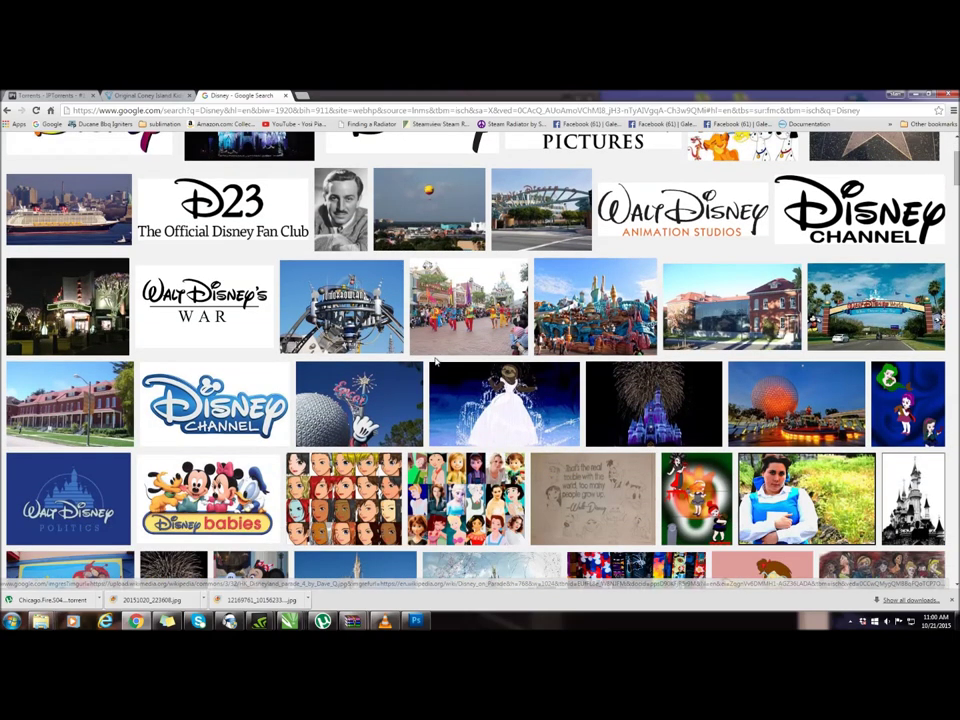
{"action": "scroll", "coordinate": [435, 363], "scroll_direction": "down", "scroll_amount": 20}
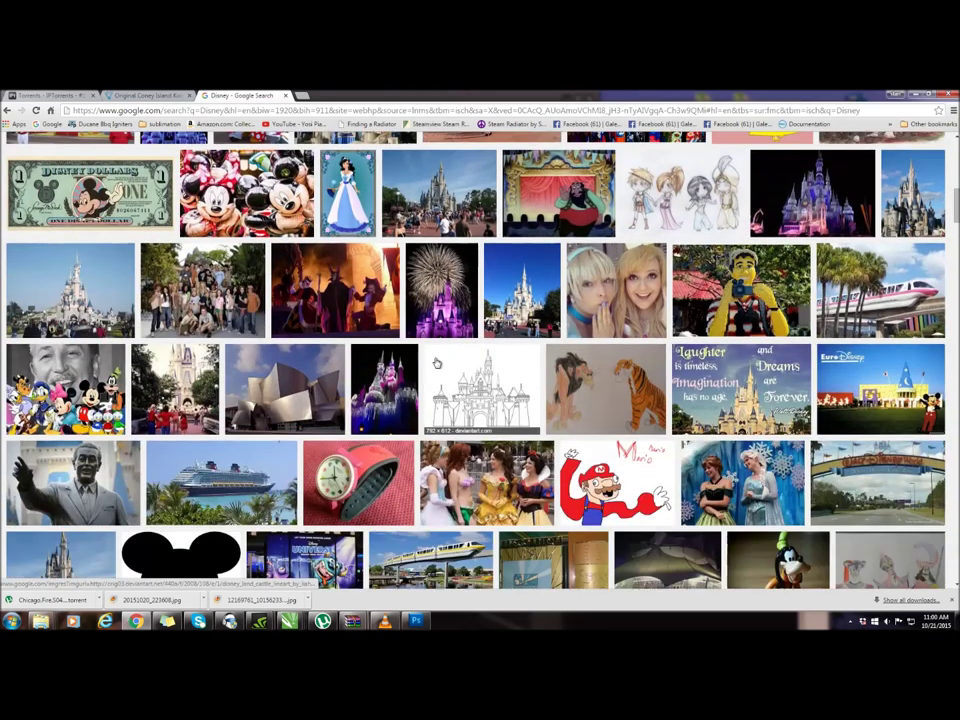
{"action": "scroll", "coordinate": [436, 363], "scroll_direction": "down", "scroll_amount": 9}
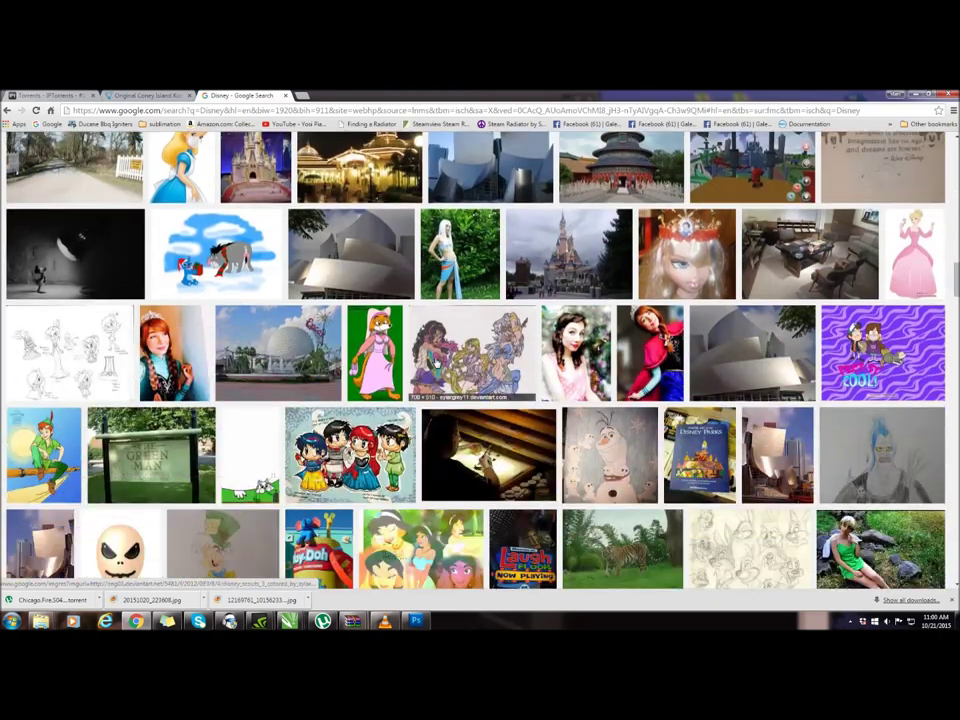
{"action": "scroll", "coordinate": [436, 363], "scroll_direction": "up", "scroll_amount": 6}
{"action": "scroll", "coordinate": [436, 363], "scroll_direction": "up", "scroll_amount": 20}
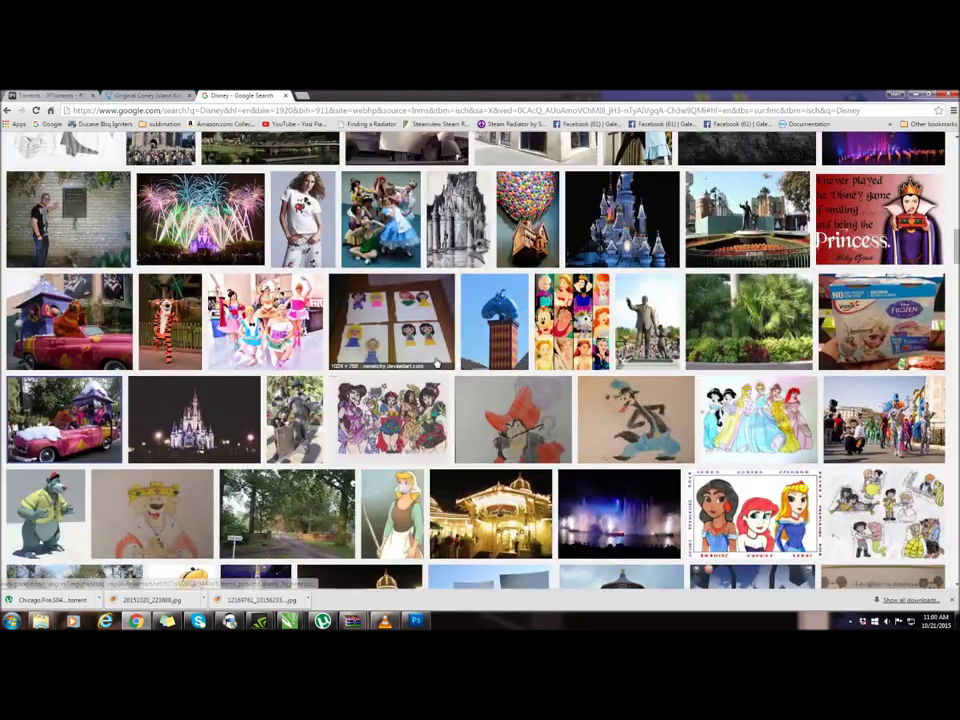
{"action": "scroll", "coordinate": [436, 366], "scroll_direction": "up", "scroll_amount": 2}
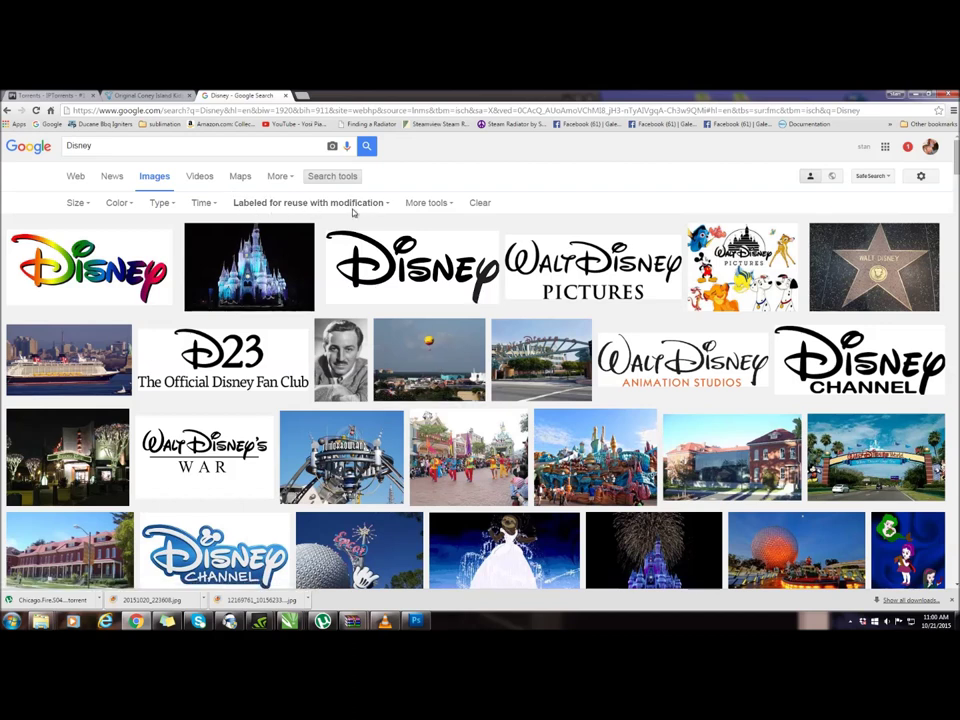
{"action": "left_click_drag", "start_coordinate": [125, 146], "coordinate": [48, 149]}
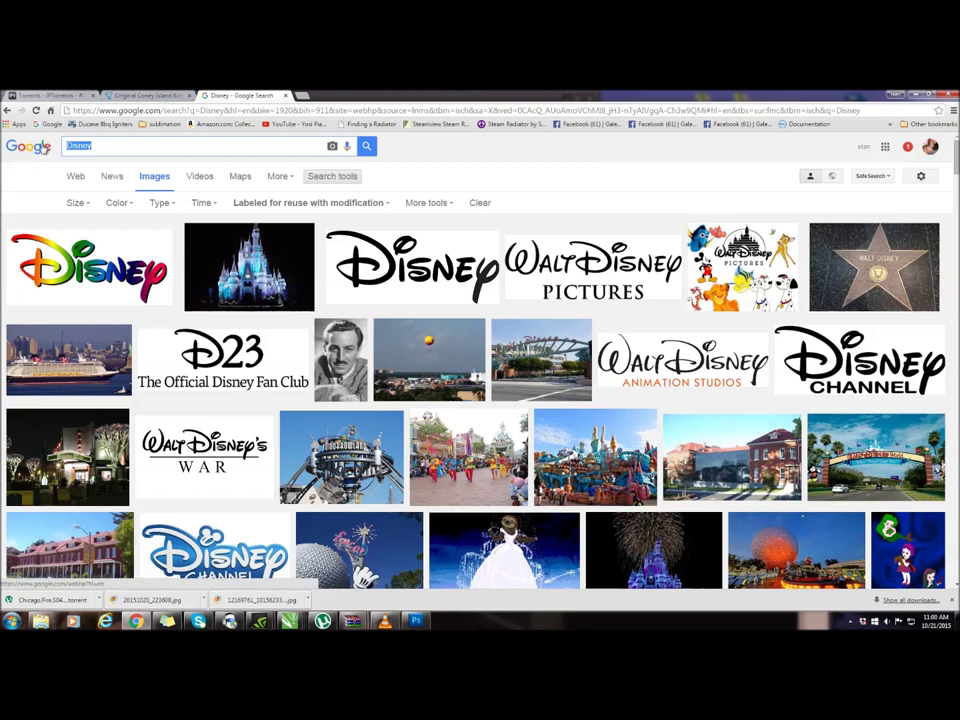
Search images for 'Beach sunset' with the reuse-with-modification filter kept.
{"action": "type", "text": "B"}
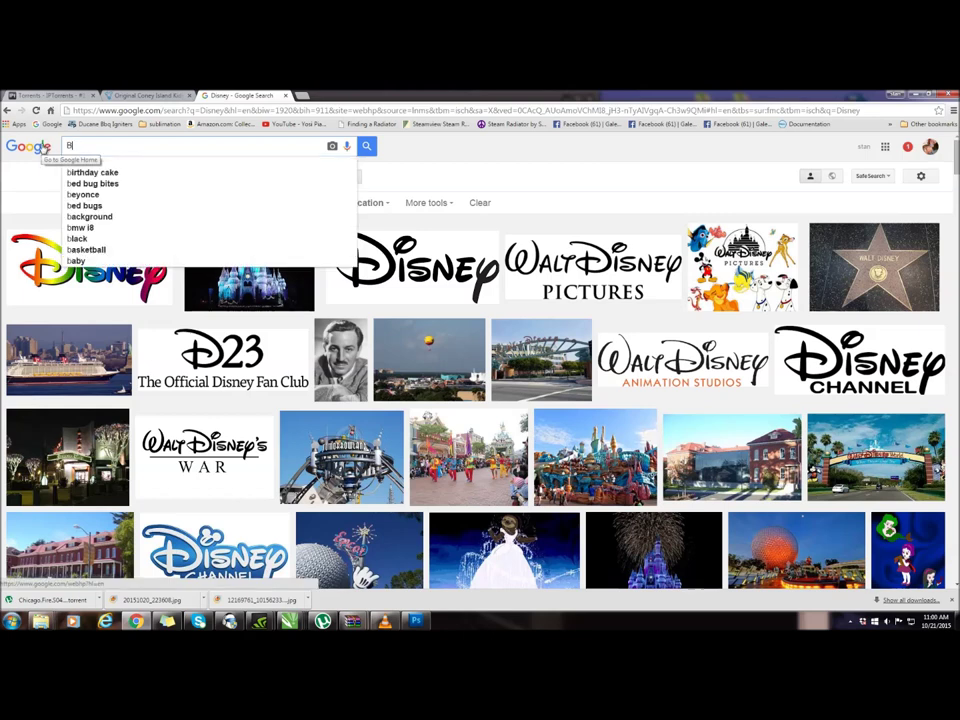
{"action": "type", "text": "each sunset"}
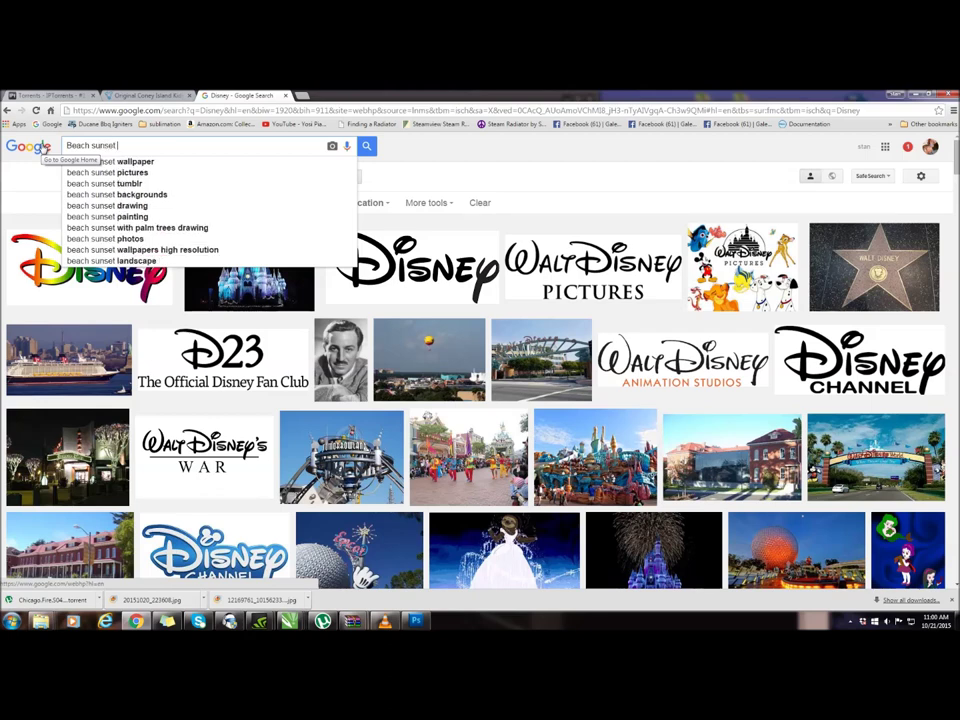
{"action": "left_click", "coordinate": [366, 146]}
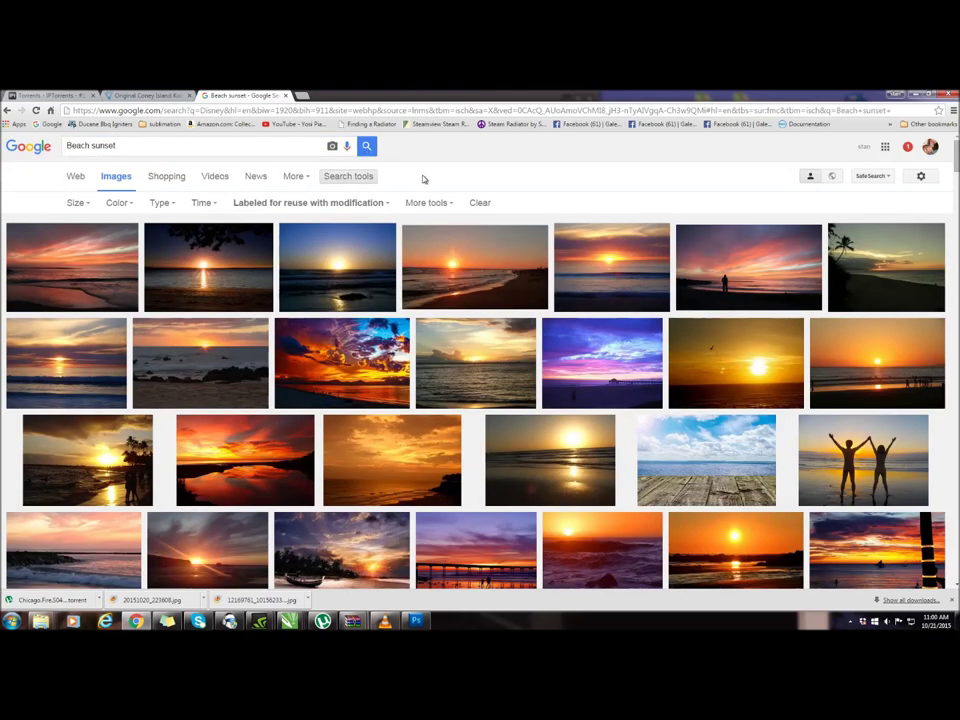
{"action": "scroll", "coordinate": [490, 218], "scroll_direction": "down", "scroll_amount": 1}
{"action": "scroll", "coordinate": [490, 220], "scroll_direction": "down", "scroll_amount": 4}
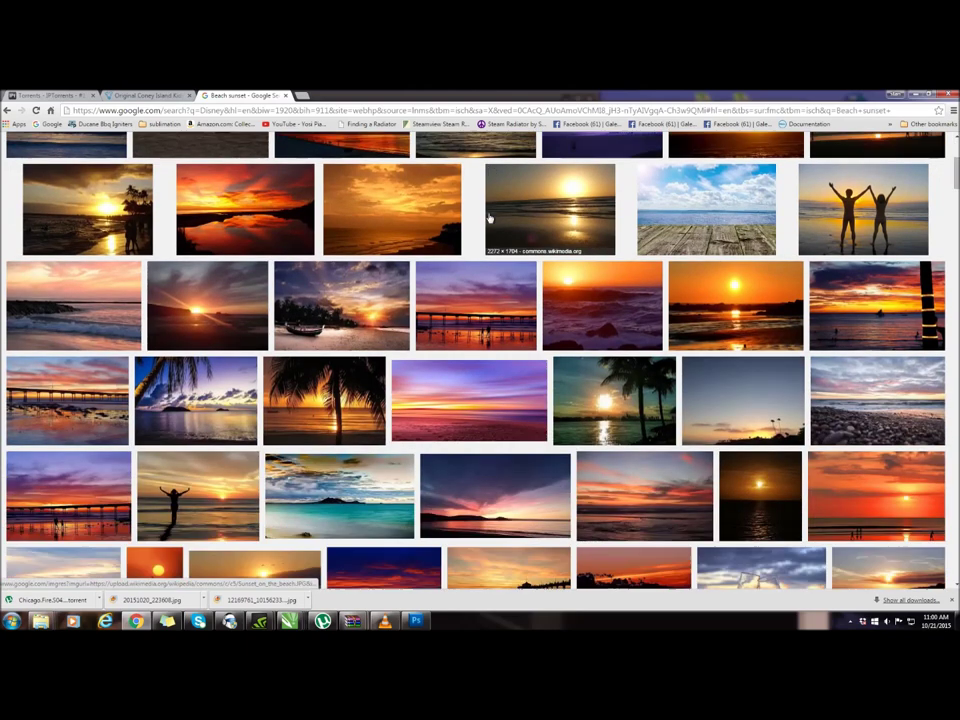
{"action": "scroll", "coordinate": [493, 226], "scroll_direction": "up", "scroll_amount": 5}
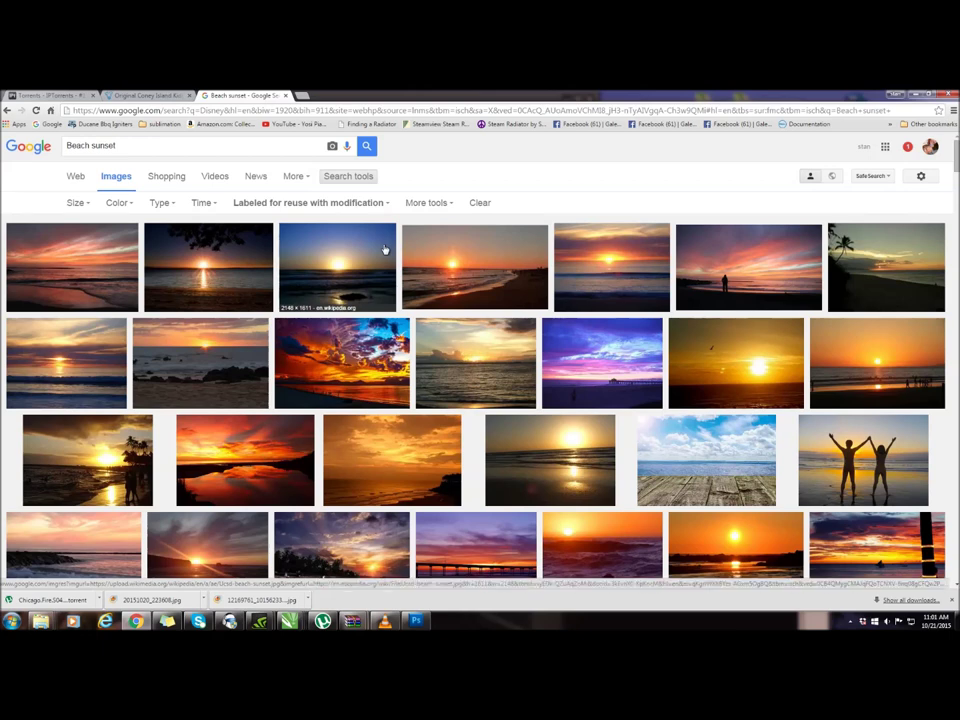
{"action": "scroll", "coordinate": [385, 249], "scroll_direction": "down", "scroll_amount": 10}
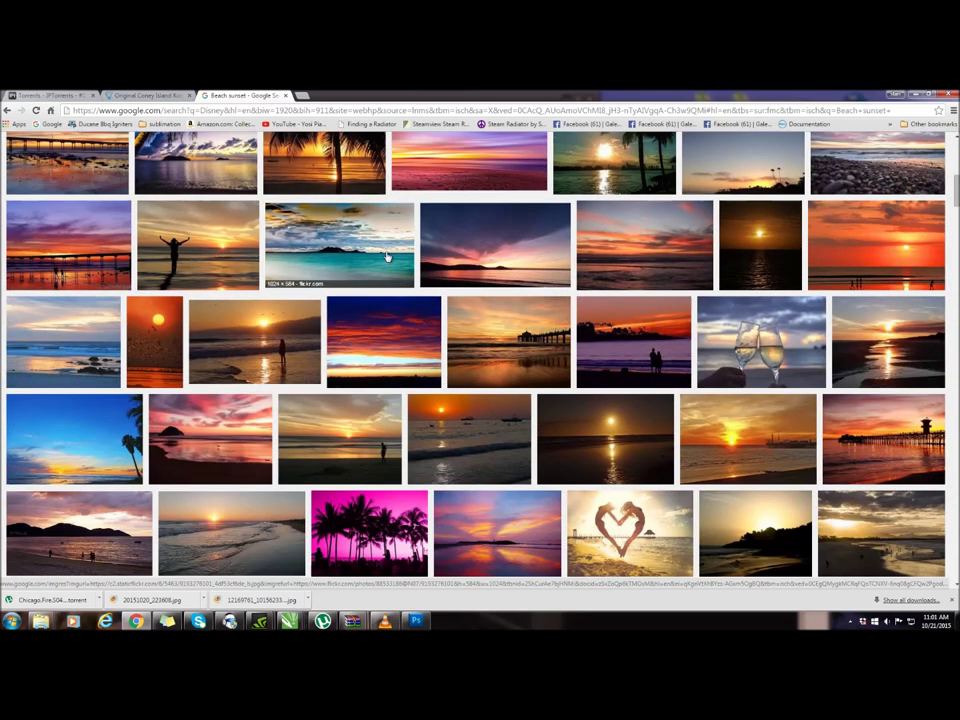
{"action": "scroll", "coordinate": [387, 257], "scroll_direction": "down", "scroll_amount": 2}
{"action": "scroll", "coordinate": [395, 280], "scroll_direction": "down", "scroll_amount": 4}
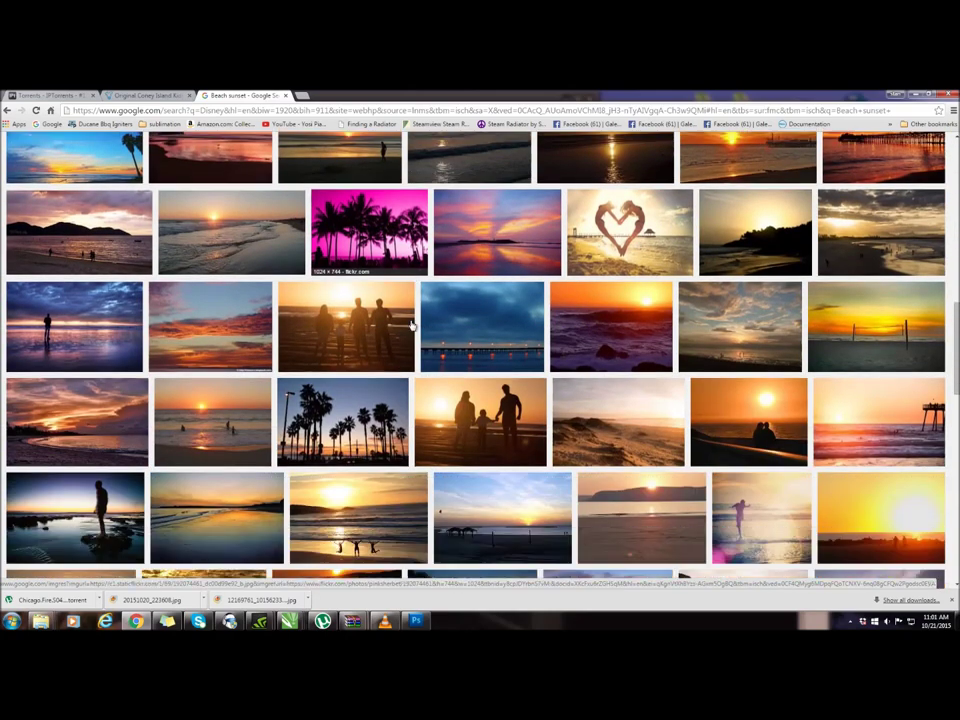